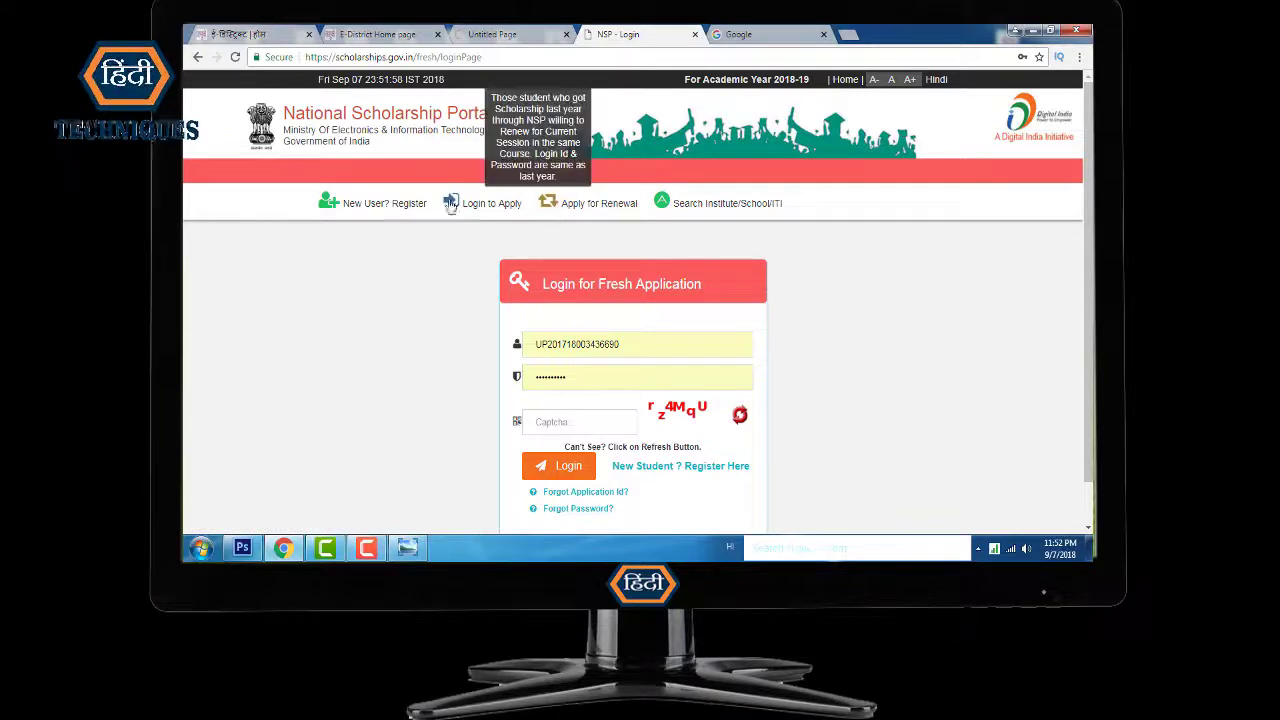
Look over the fresh application login page and open the Apply for Renewal login page.
scroll(588, 371, down, 1)
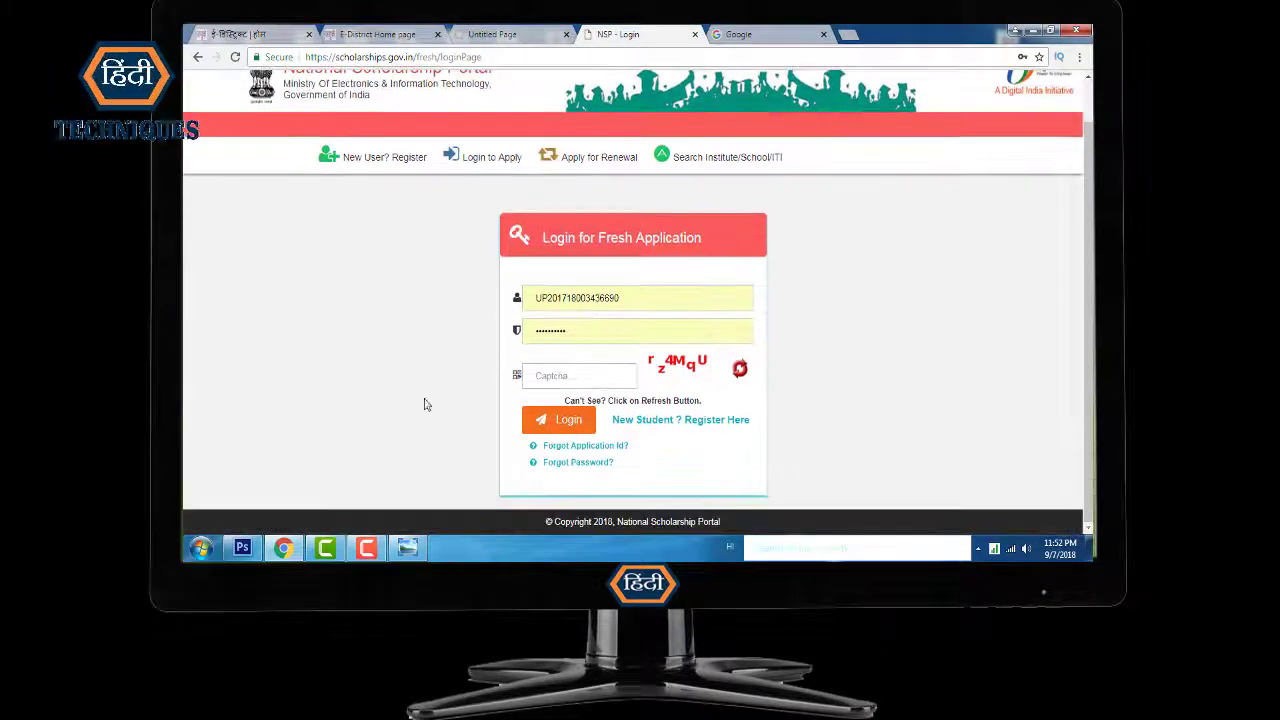
scroll(429, 277, up, 1)
scroll(568, 422, down, 1)
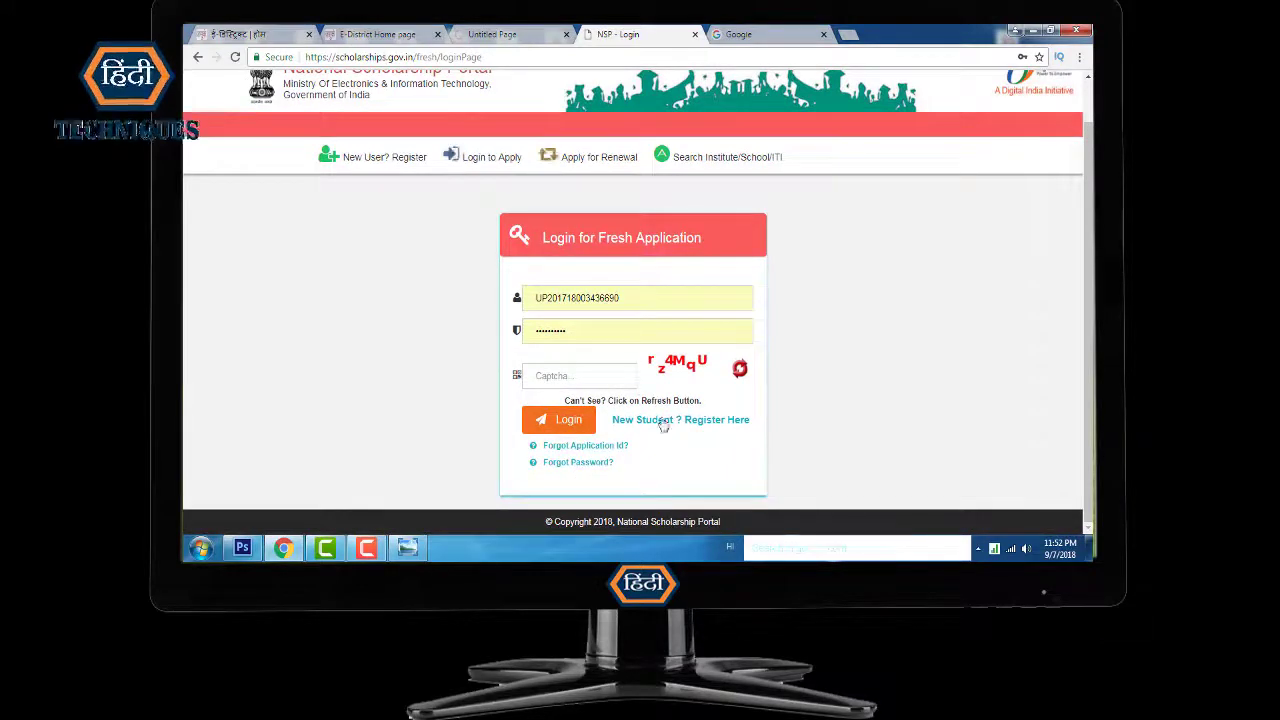
scroll(640, 420, up, 1)
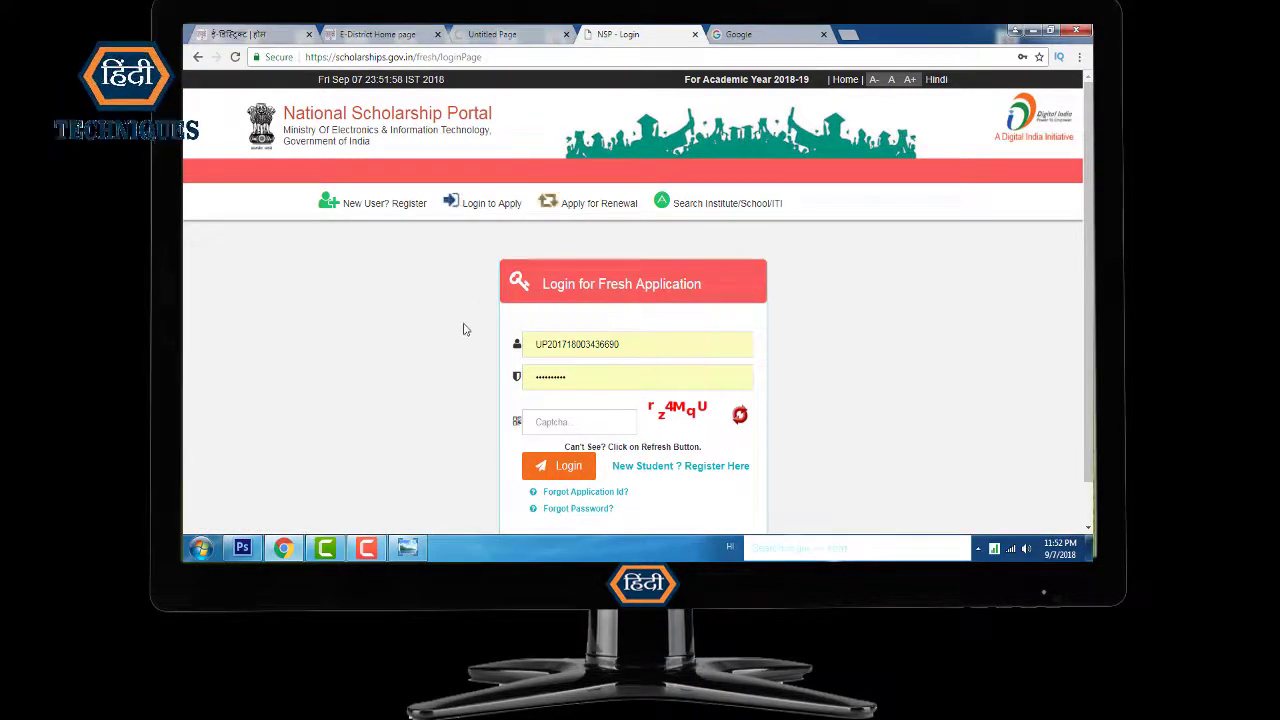
scroll(465, 325, down, 1)
scroll(491, 380, up, 1)
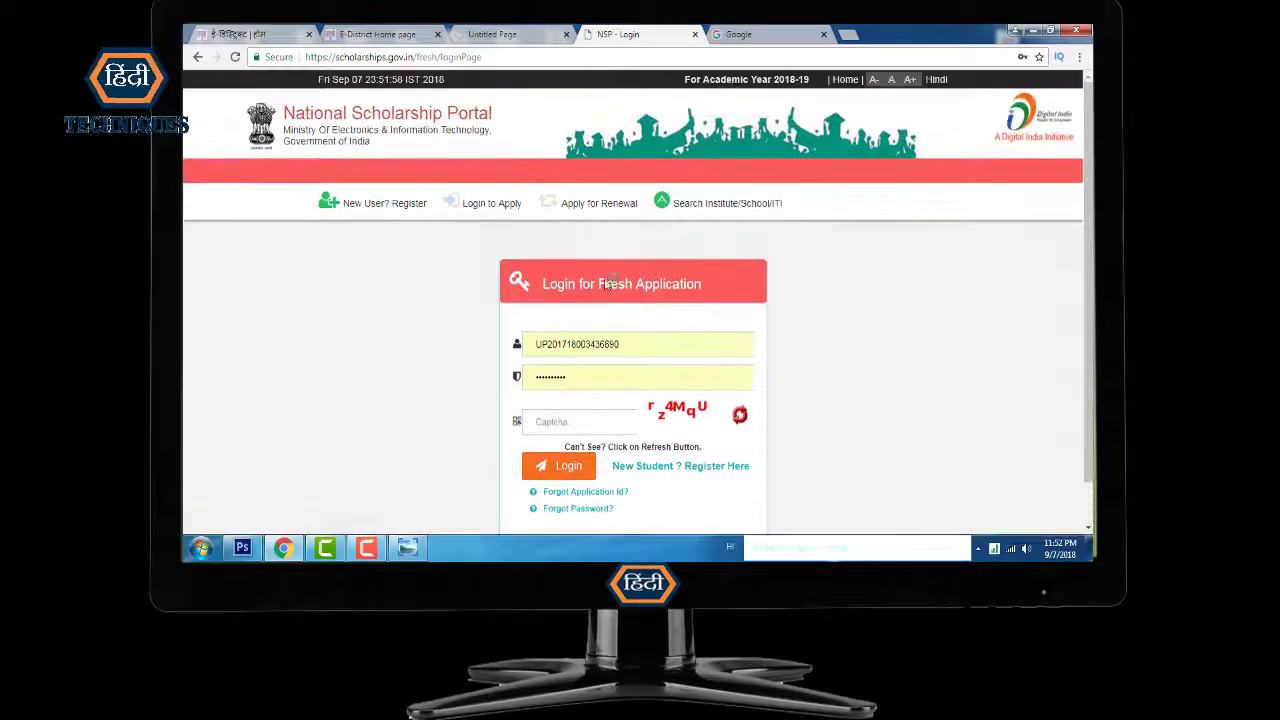
click(580, 203)
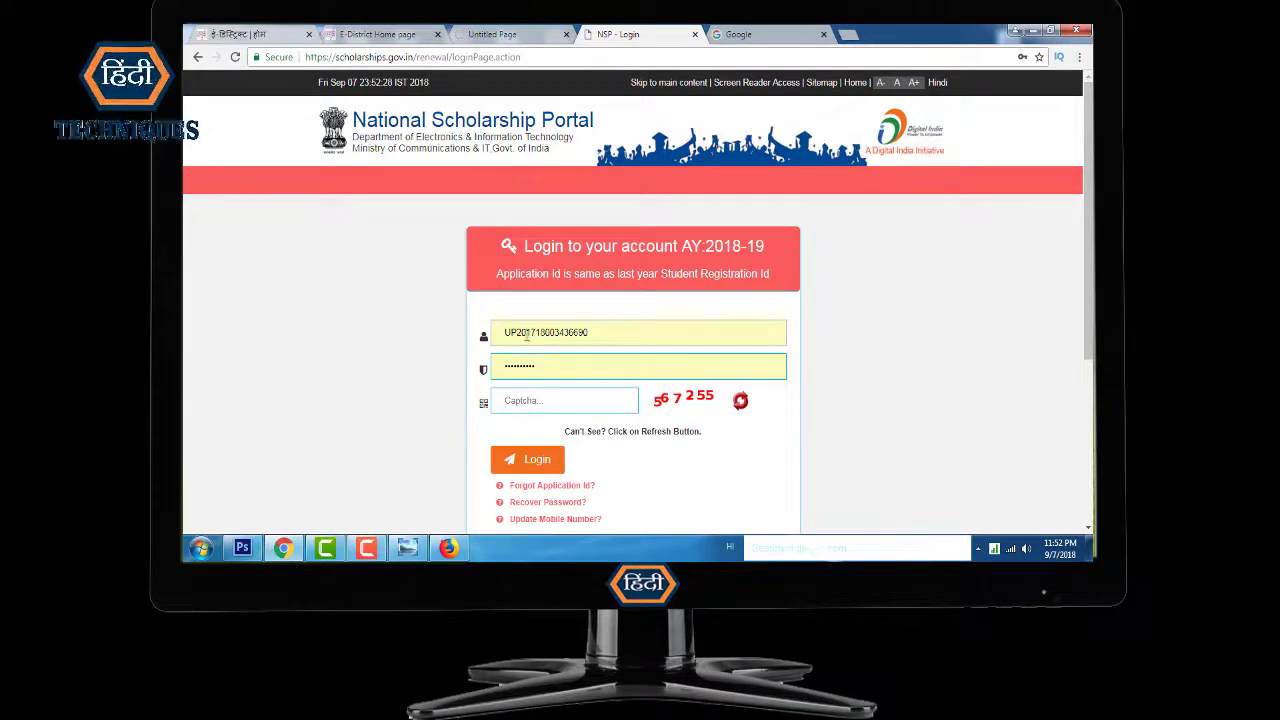
Examine the prefilled application ID and password fields of the renewal login form.
drag(592, 332, 523, 342)
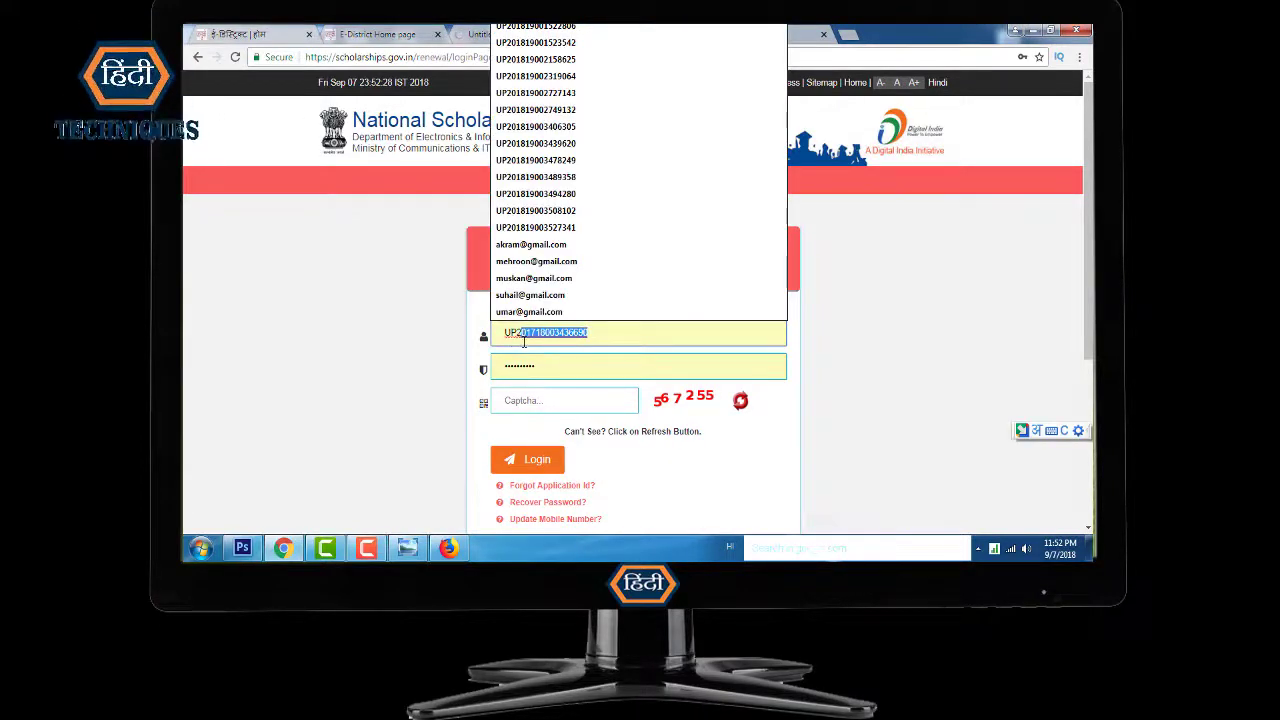
click(595, 334)
double_click(557, 340)
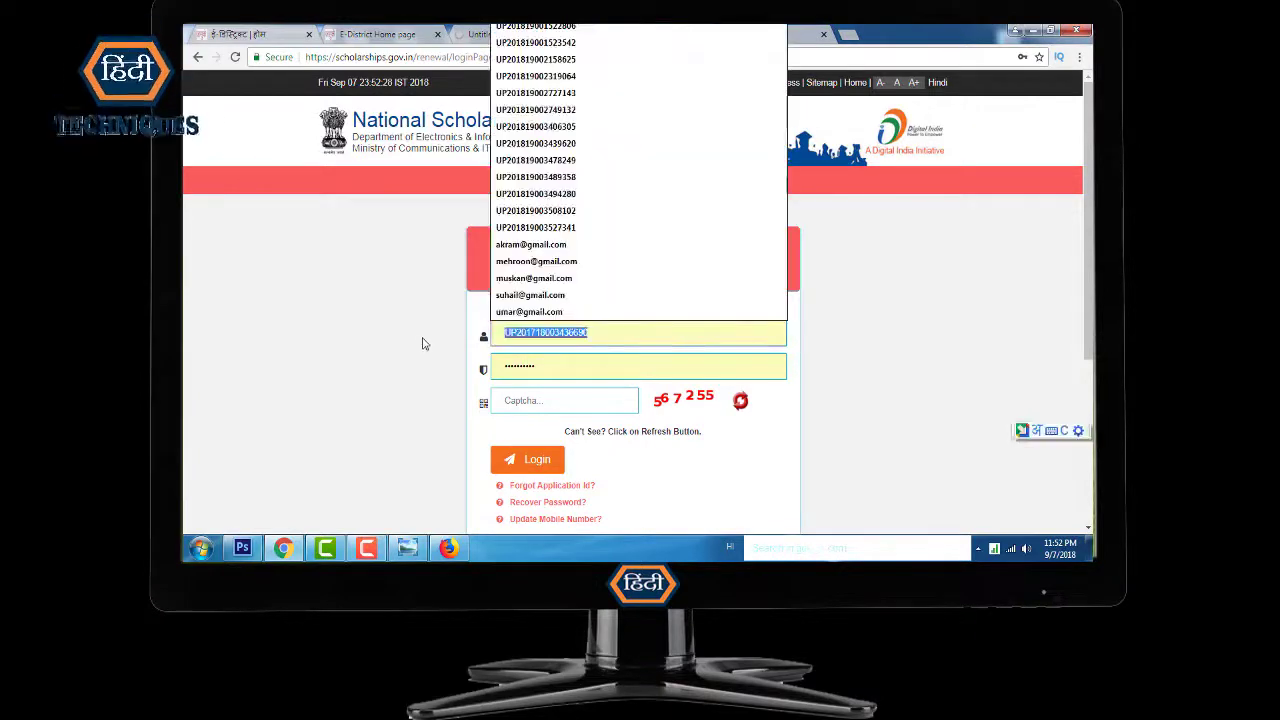
double_click(570, 372)
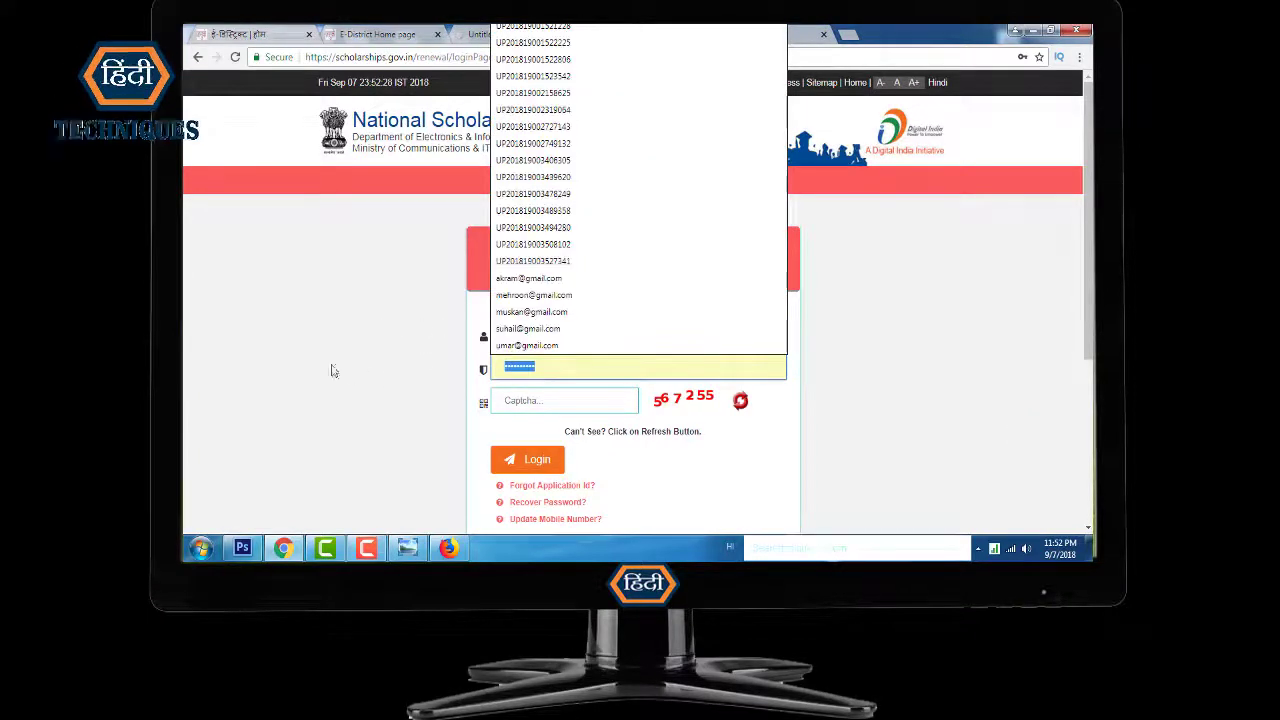
click(565, 366)
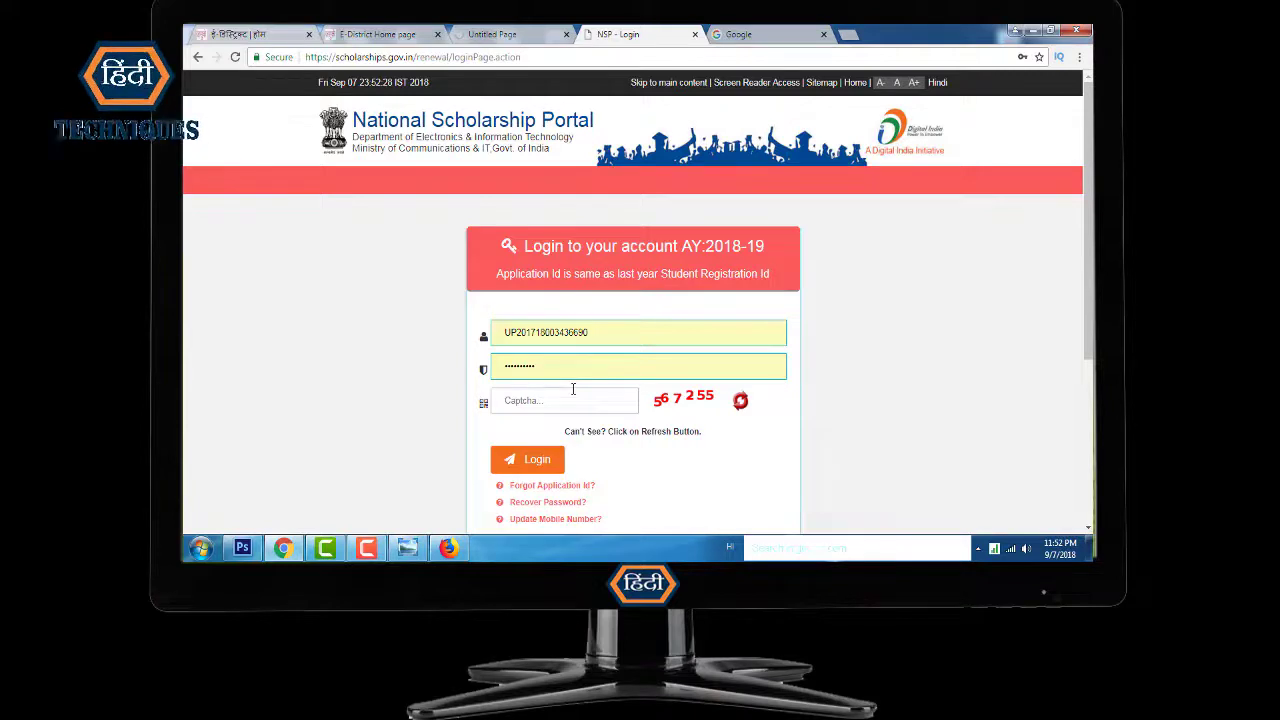
Open the form for updating the applicant's mobile number from the renewal login page.
scroll(555, 385, down, 2)
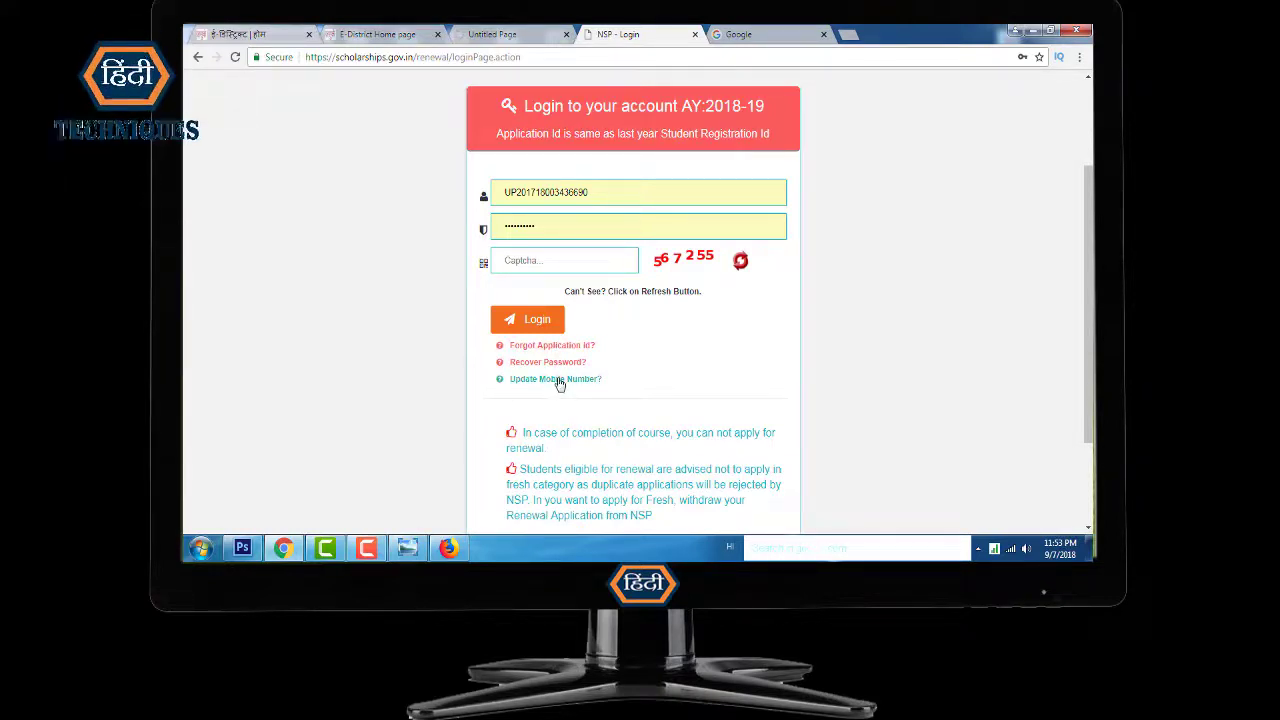
click(560, 381)
scroll(566, 390, down, 2)
scroll(570, 380, up, 1)
scroll(549, 363, down, 1)
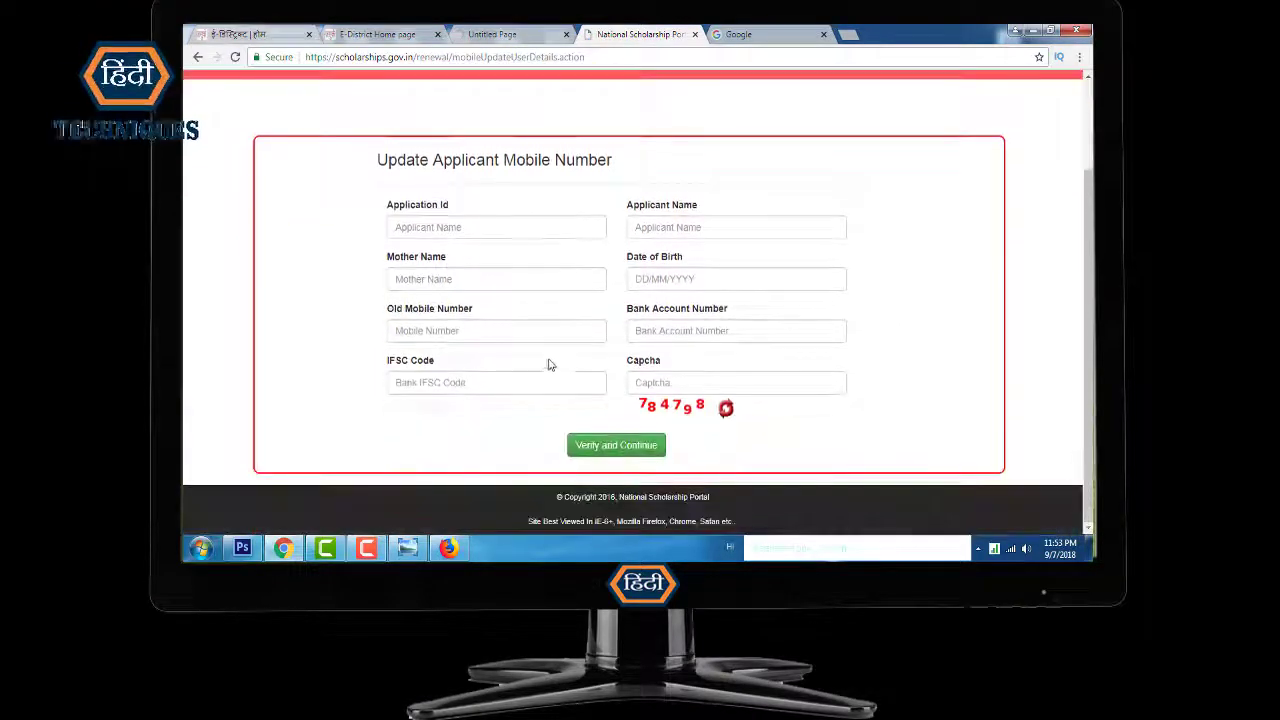
scroll(528, 355, up, 1)
scroll(510, 292, down, 1)
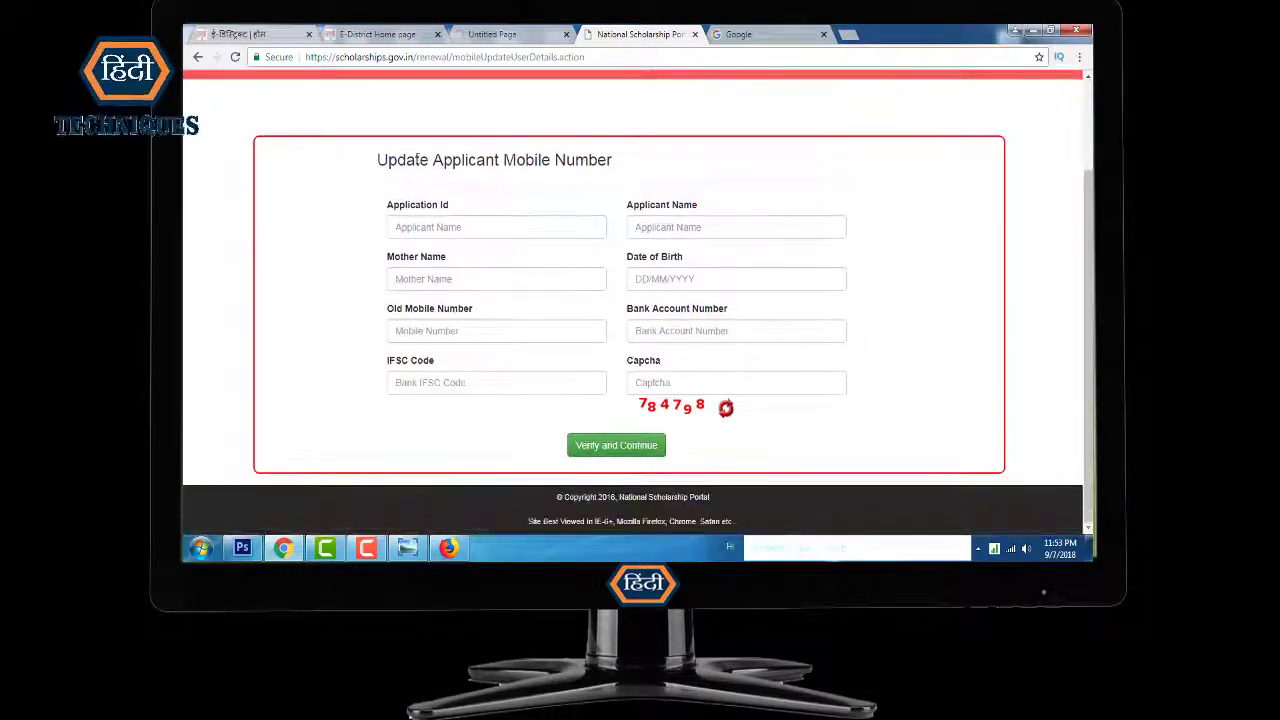
Examine the mobile number update form's heading and its application ID, applicant name, mother name and old mobile number fields.
drag(387, 160, 614, 176)
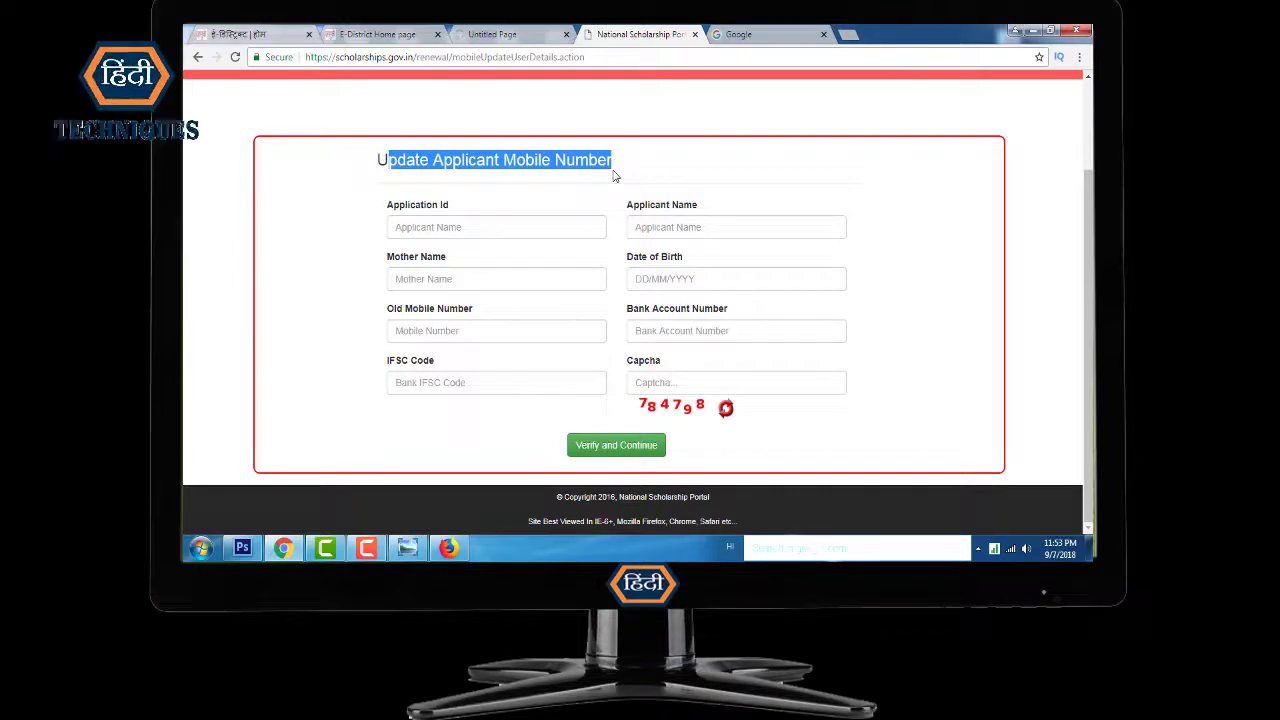
click(414, 227)
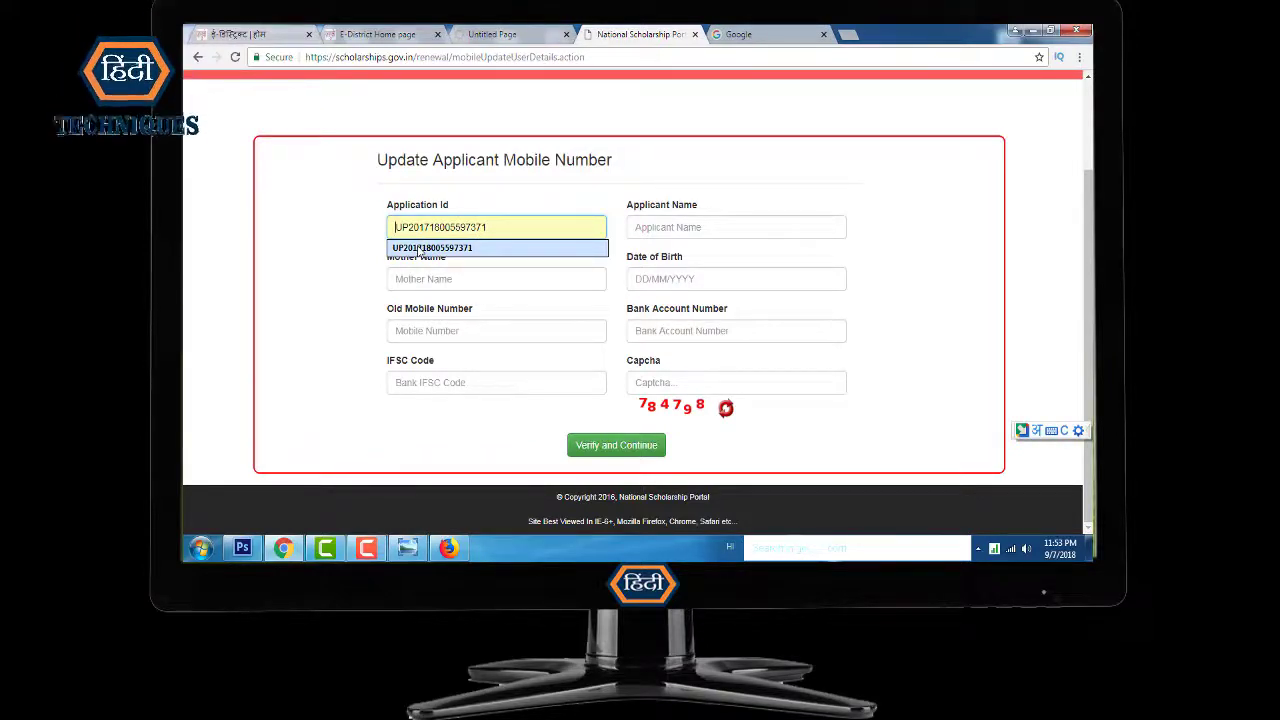
click(636, 228)
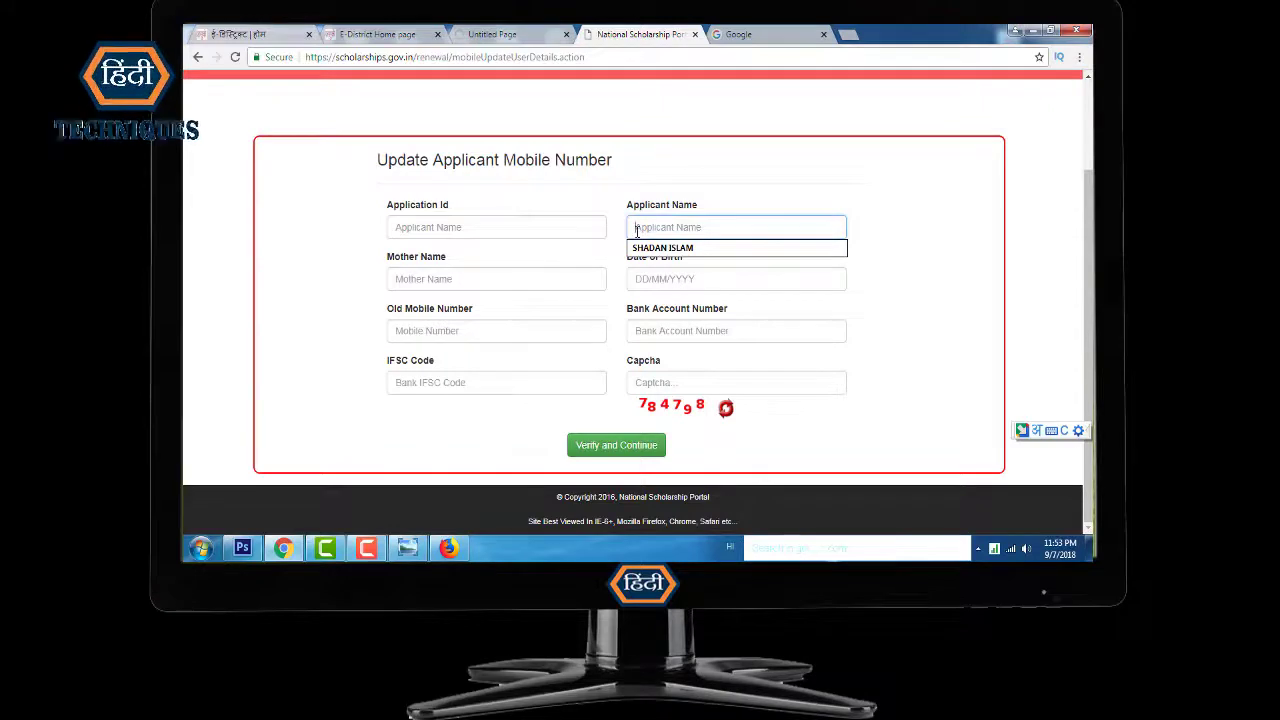
click(413, 278)
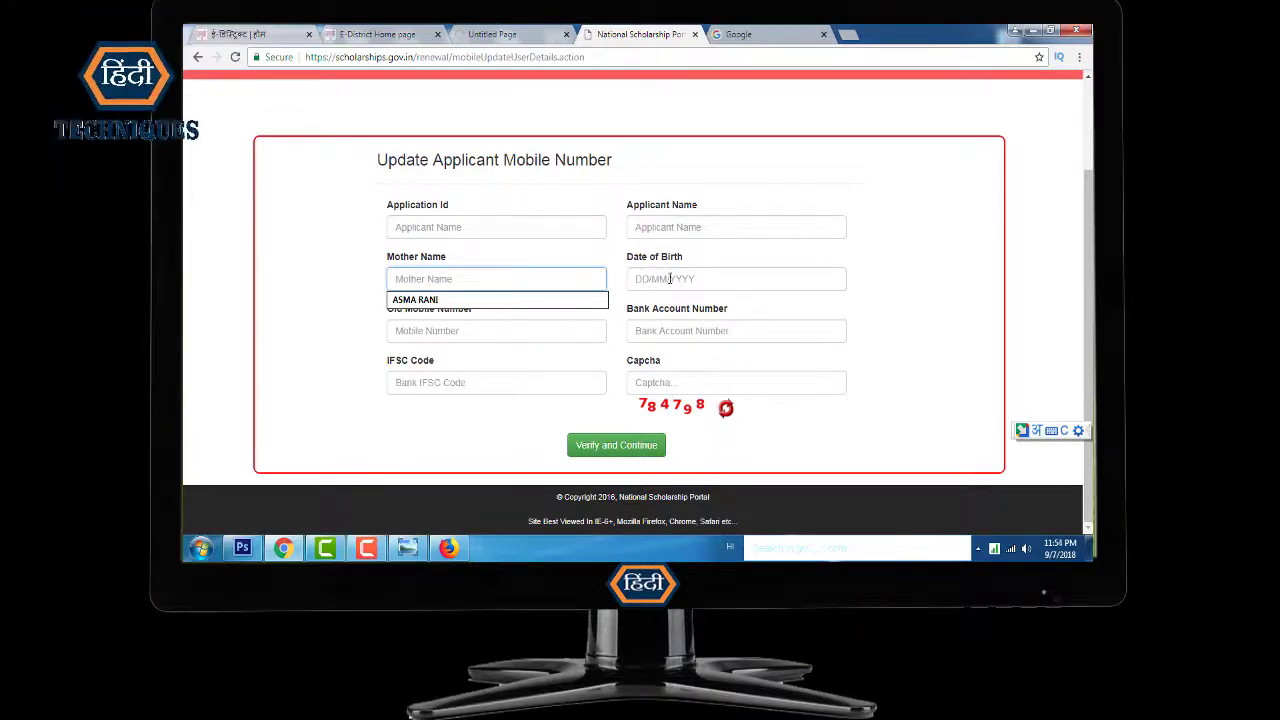
click(437, 334)
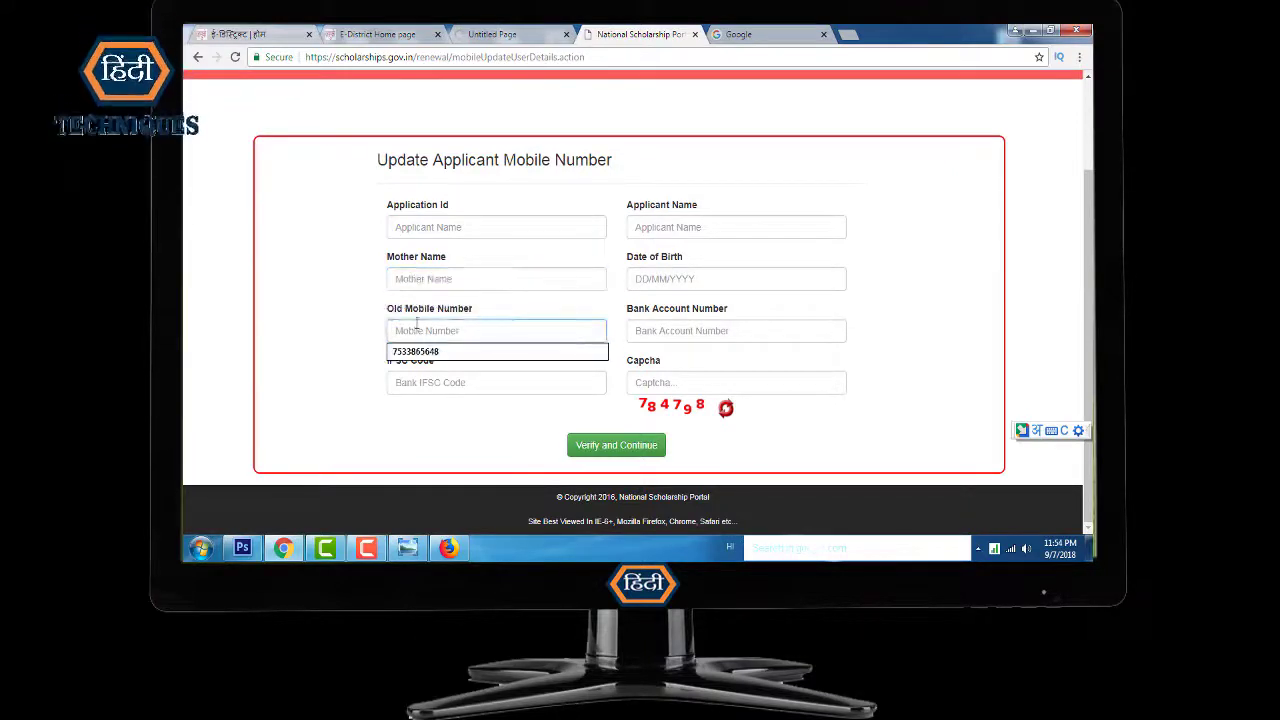
click(415, 360)
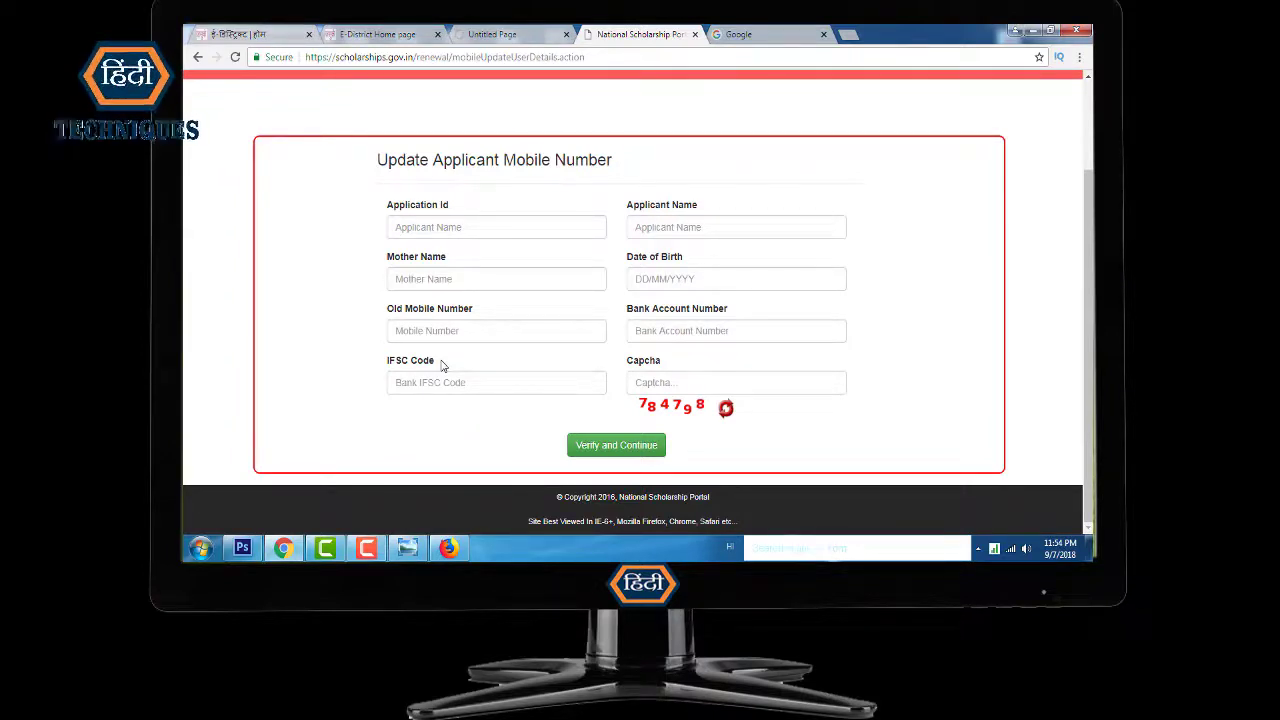
Examine the bank account number, IFSC code, captcha and date of birth fields of the mobile number update form.
click(691, 335)
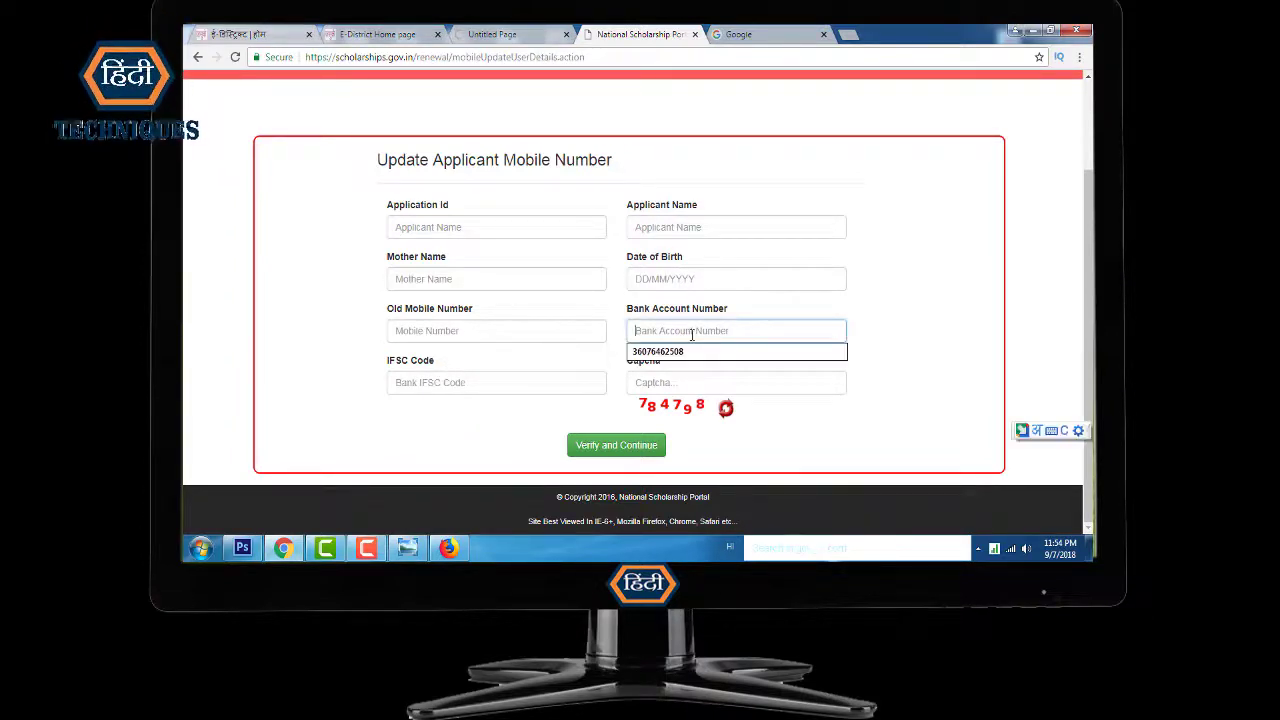
click(398, 418)
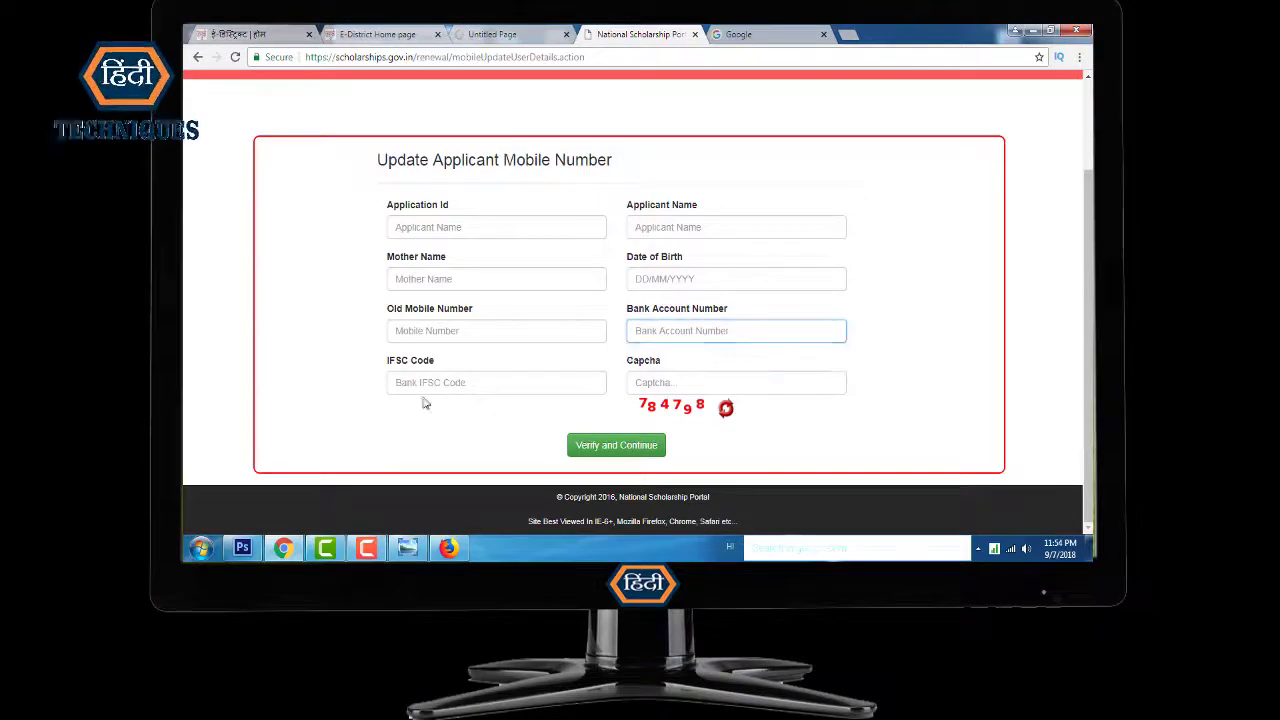
click(441, 385)
click(486, 443)
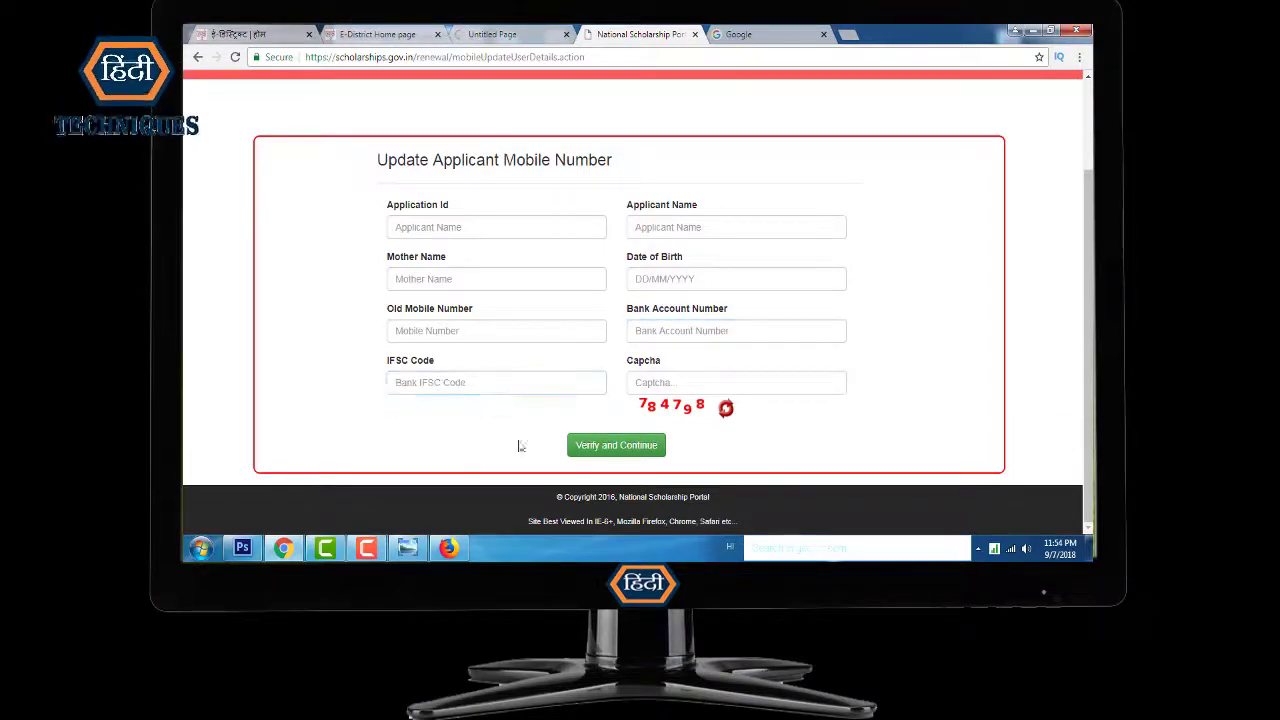
click(671, 381)
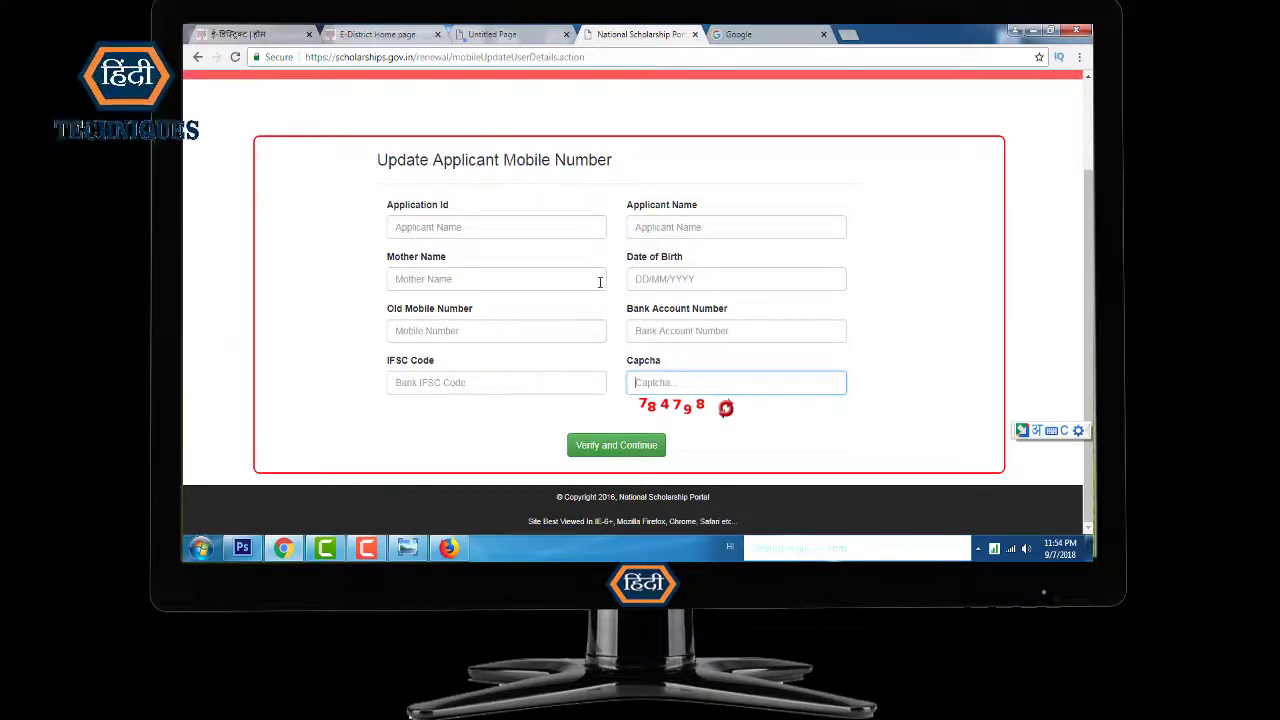
click(696, 278)
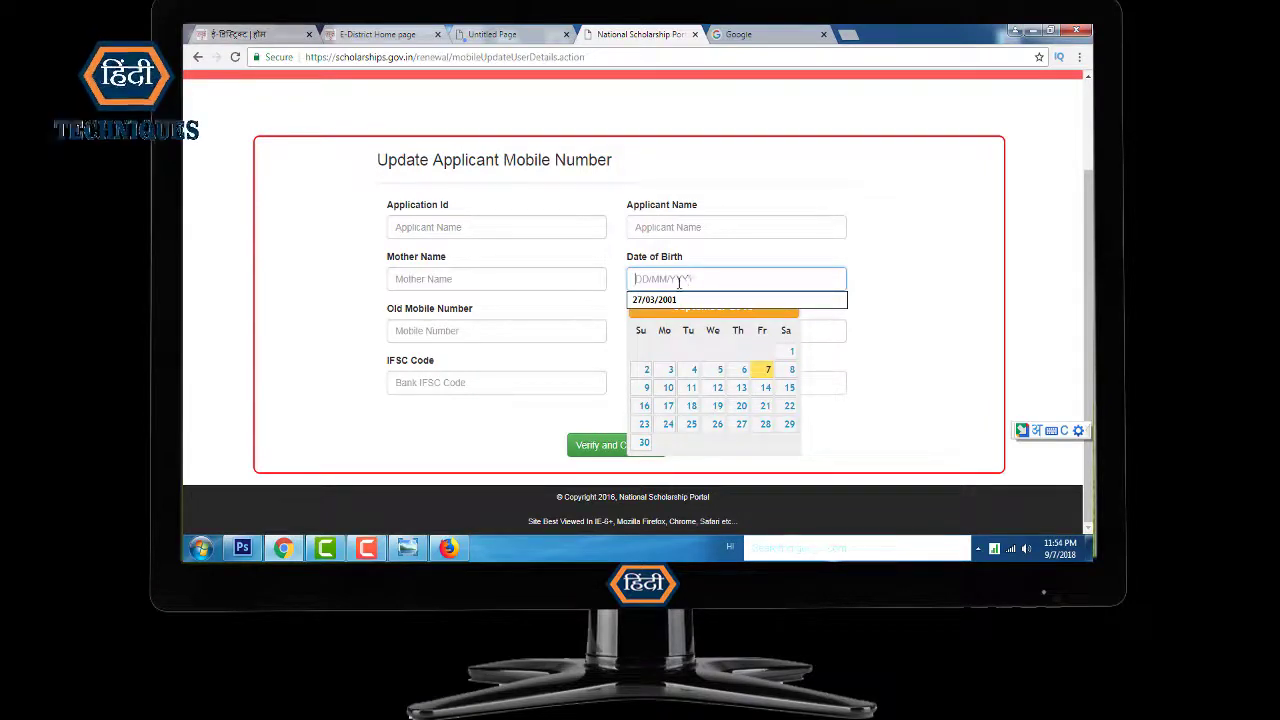
click(917, 282)
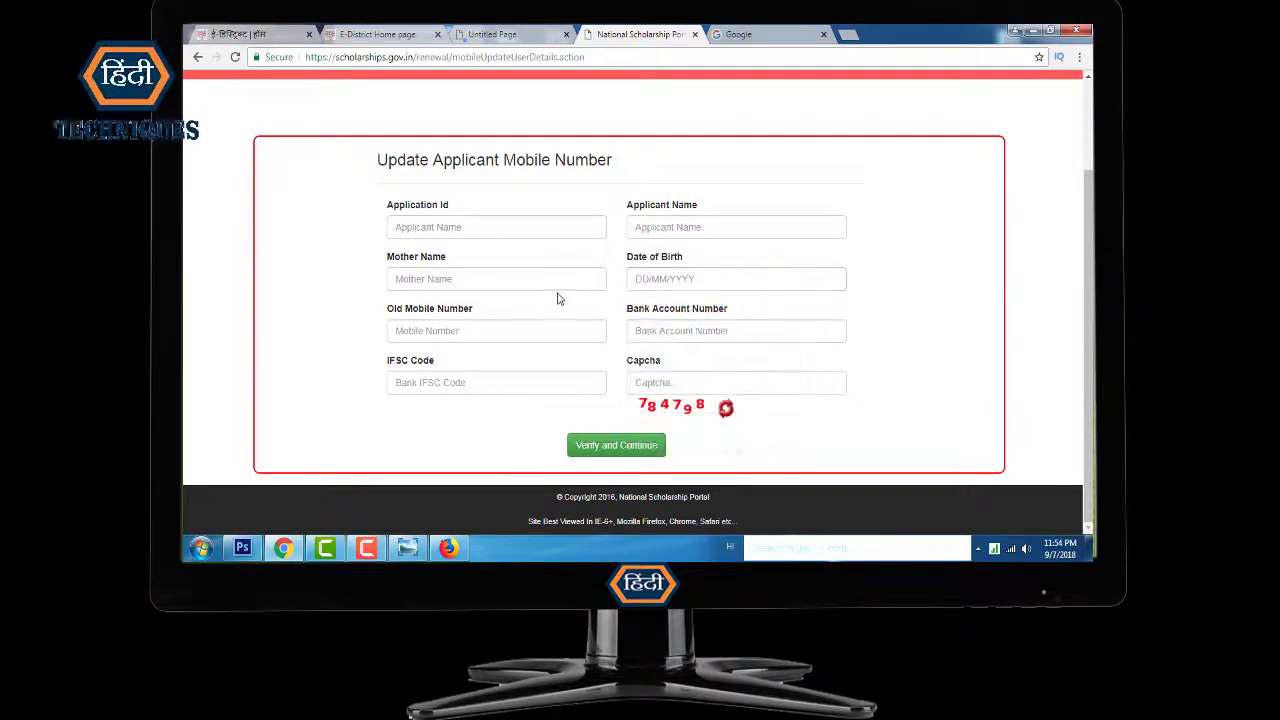
click(664, 380)
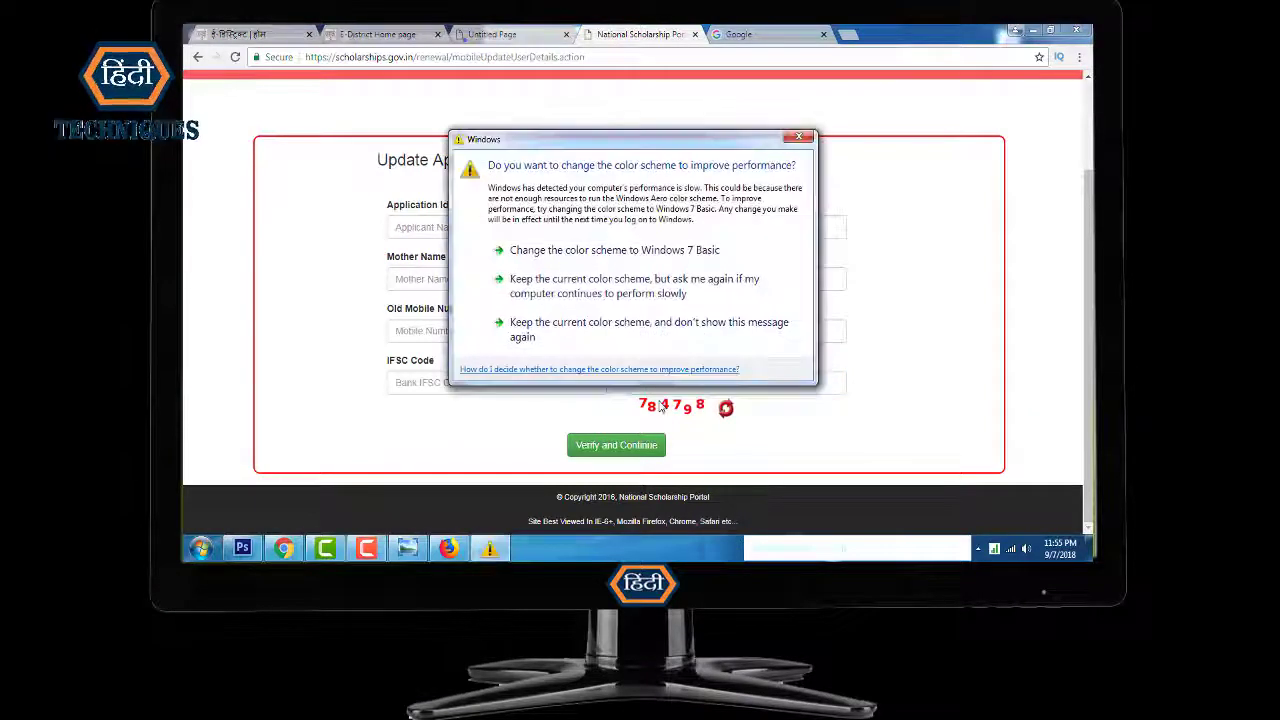
click(887, 193)
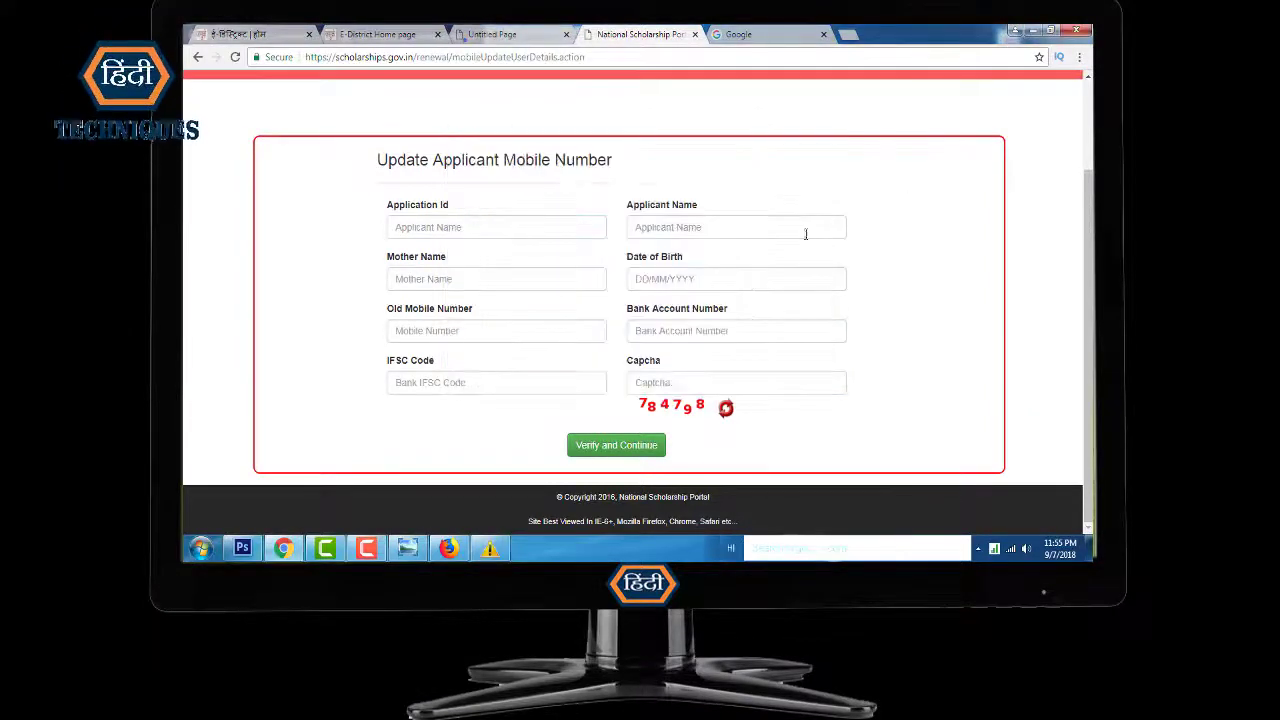